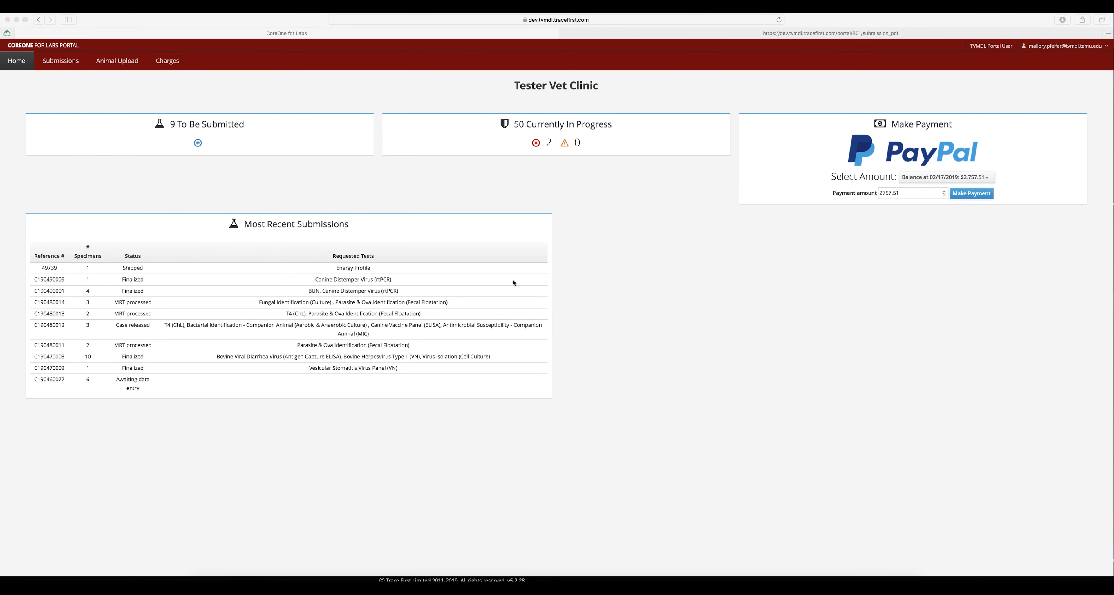
- Open the submissions page and review the In Progress, Submitted and Lab Complete lists
{"action": "left_click", "coordinate": [63, 67]}
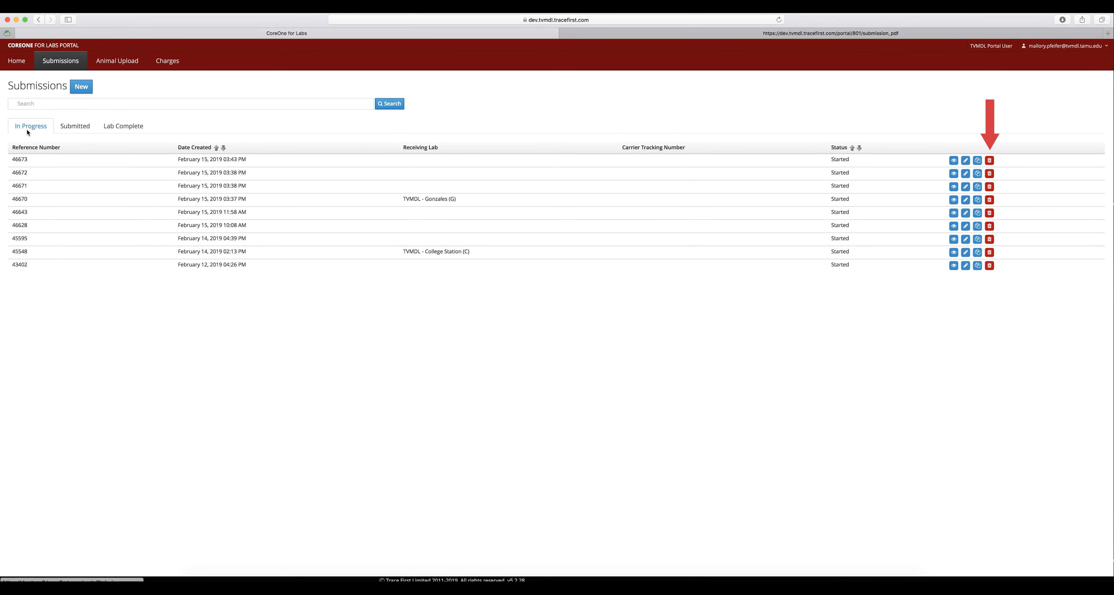
{"action": "left_click", "coordinate": [69, 130]}
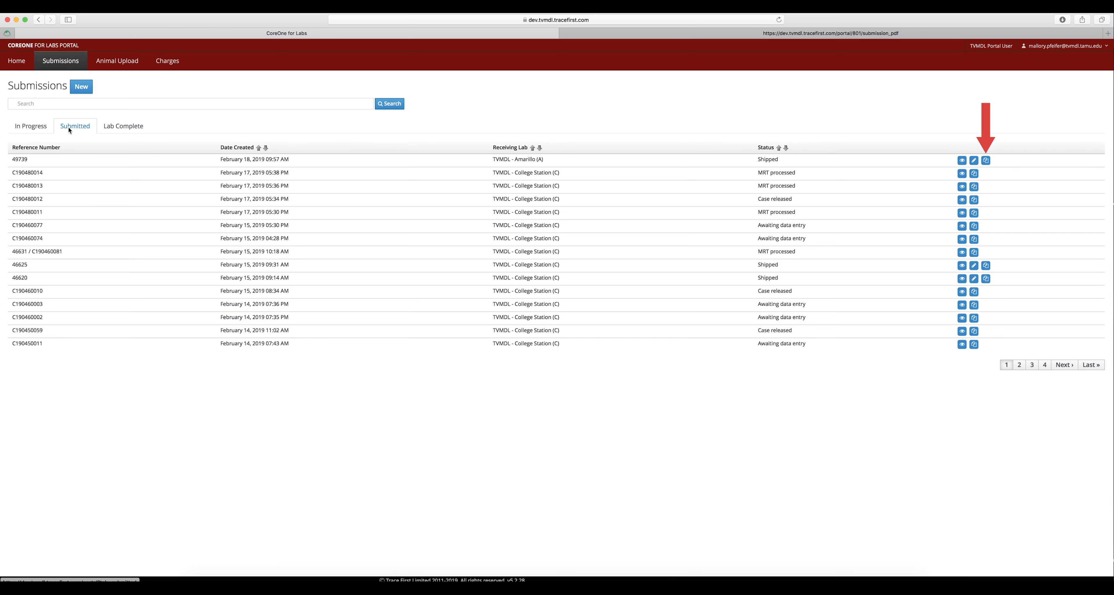
{"action": "left_click", "coordinate": [121, 128]}
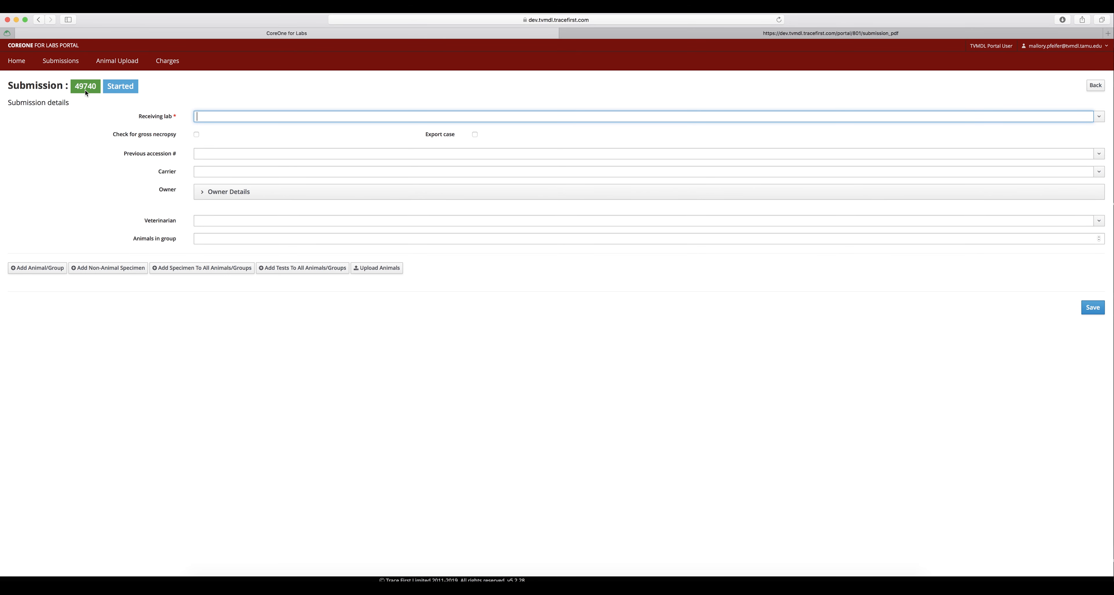
- Set the new submission's receiving lab to TVMDL - Amarillo (A)
{"action": "left_click", "coordinate": [673, 117]}
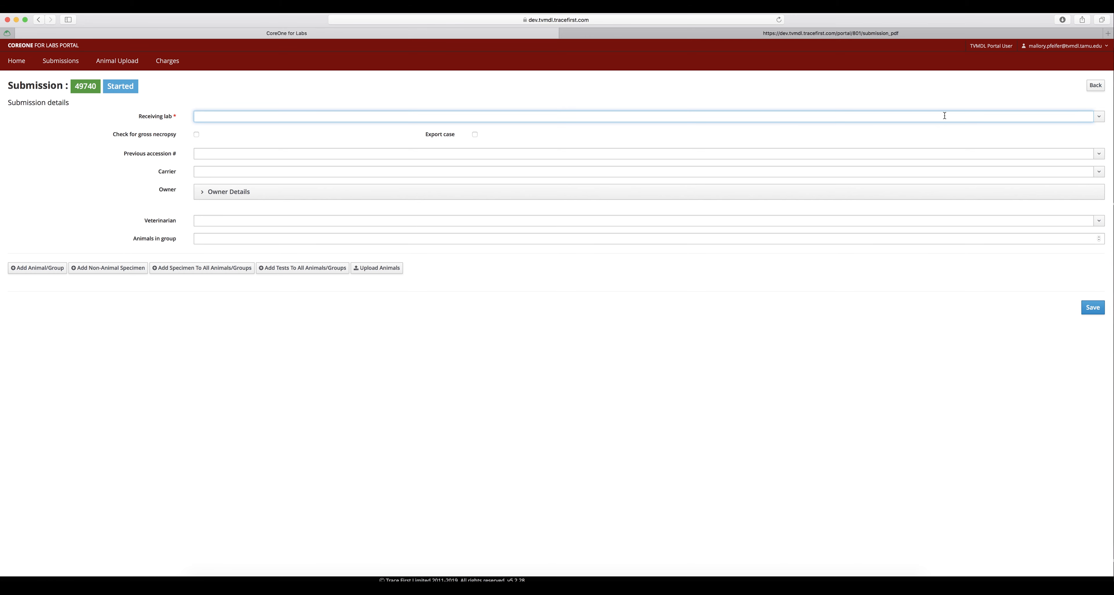
{"action": "left_click", "coordinate": [1099, 116]}
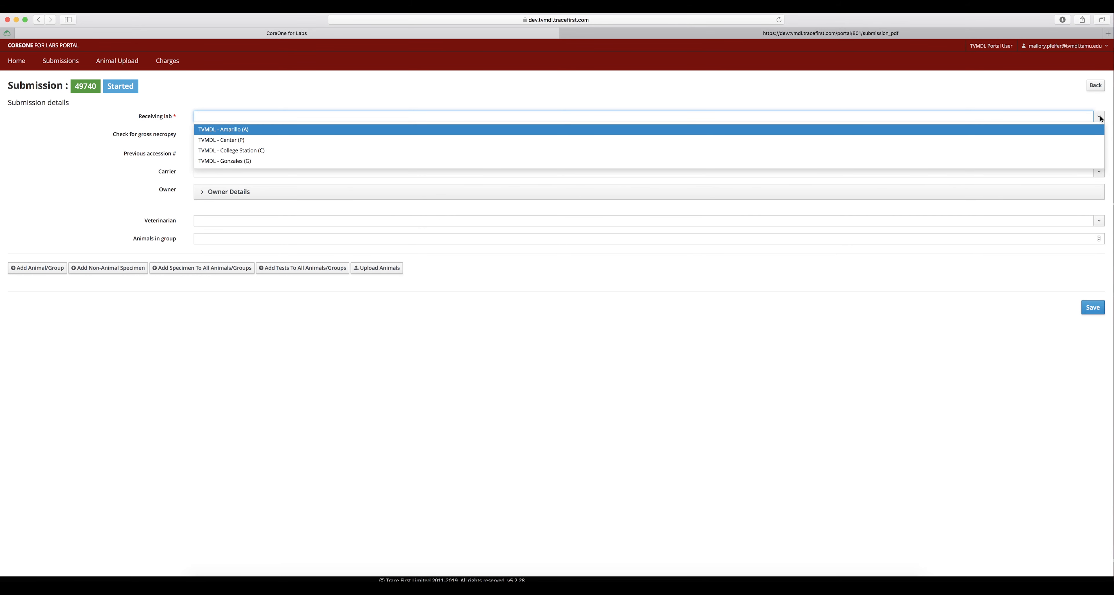
{"action": "left_click", "coordinate": [1034, 129]}
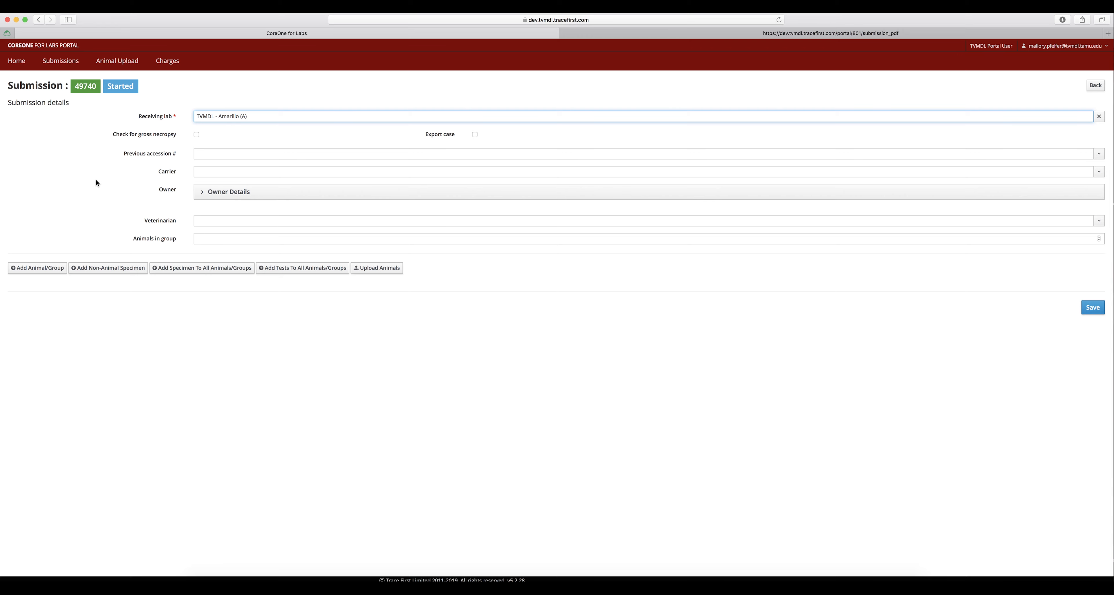
- Add an animal to the submission with tag type Management/Owner ID tag (MGT) and number 1234
{"action": "left_click", "coordinate": [43, 272]}
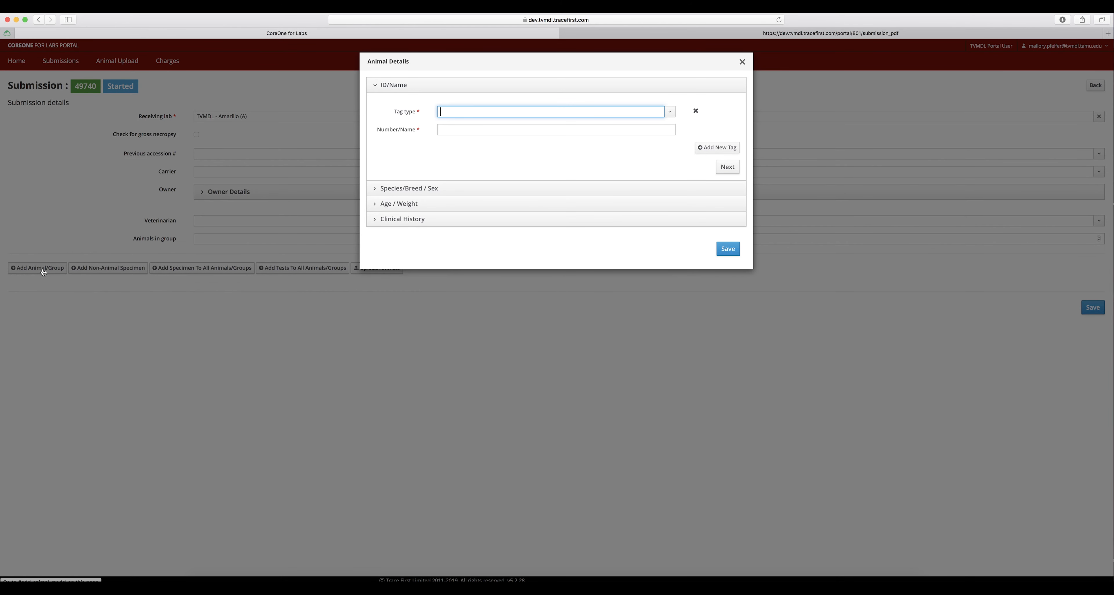
{"action": "left_click", "coordinate": [670, 112]}
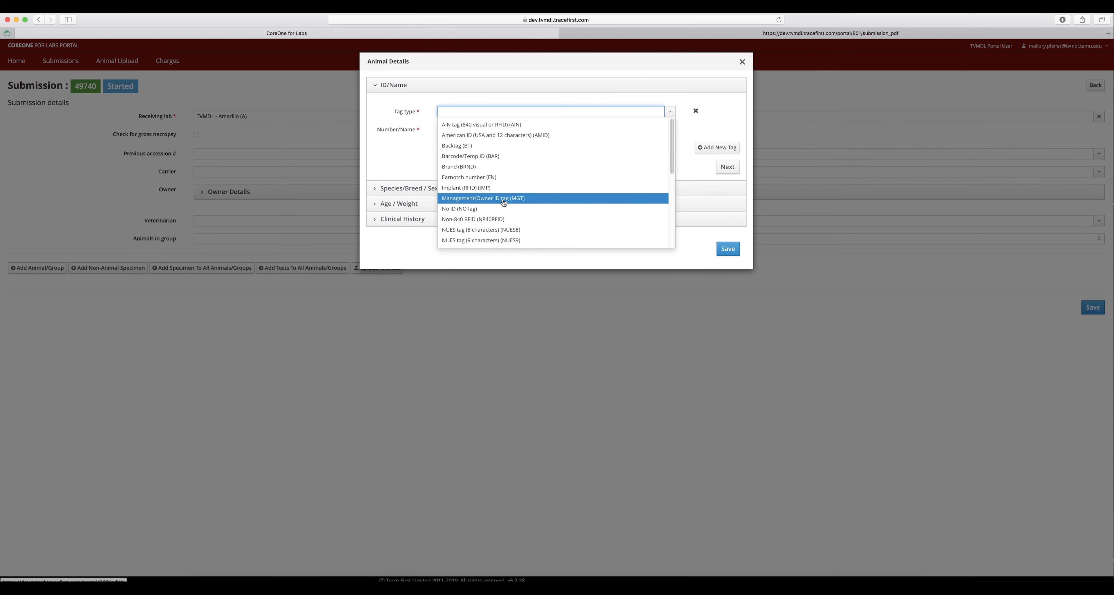
{"action": "left_click", "coordinate": [503, 201]}
{"action": "left_click", "coordinate": [488, 131]}
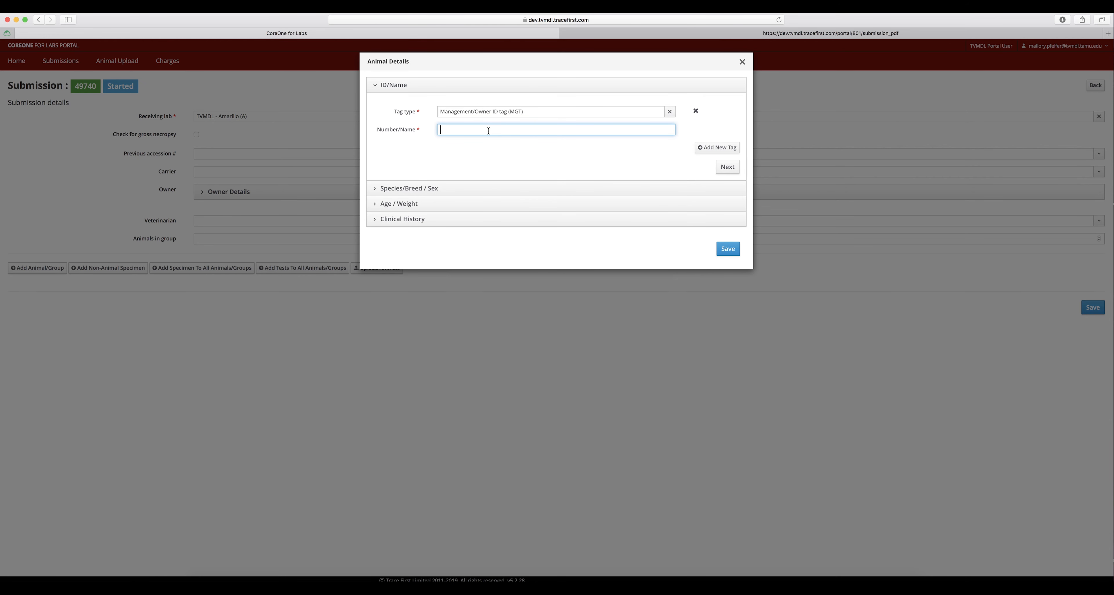
{"action": "type", "text": "1234"}
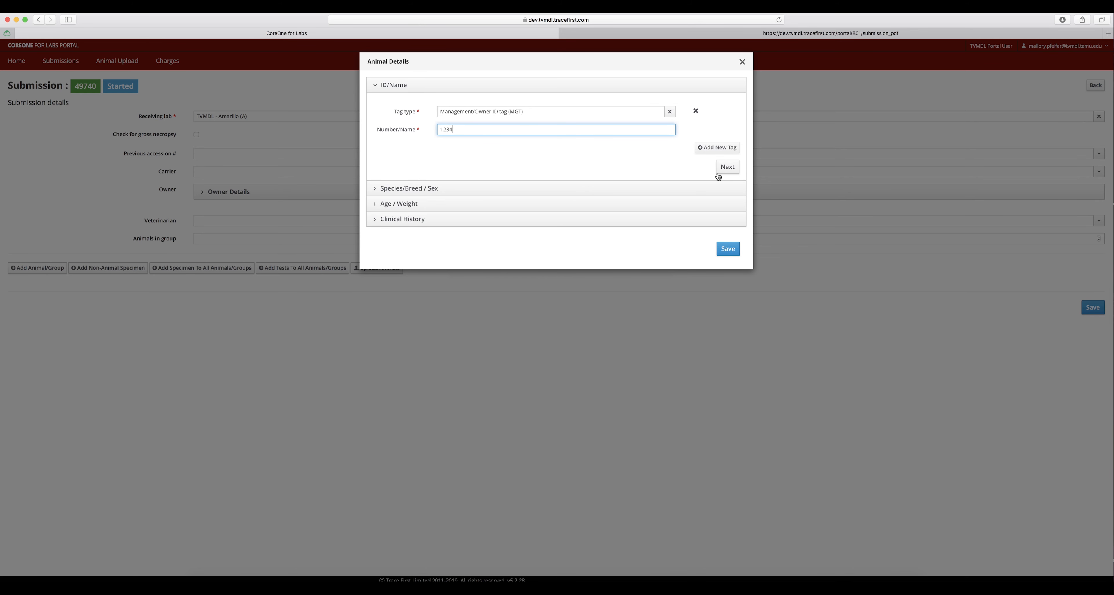
{"action": "left_click", "coordinate": [731, 169]}
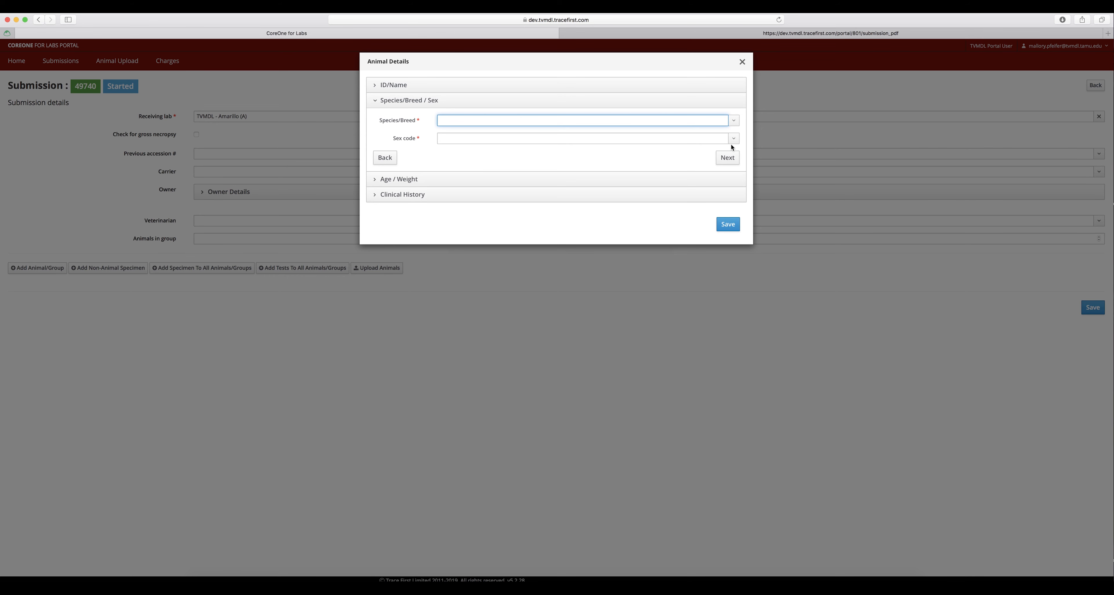
- Set the animal's species/breed to Simbrah Cattle and sex code to Female (F), leave age, weight and clinical history blank, and save the animal
{"action": "left_click", "coordinate": [734, 121]}
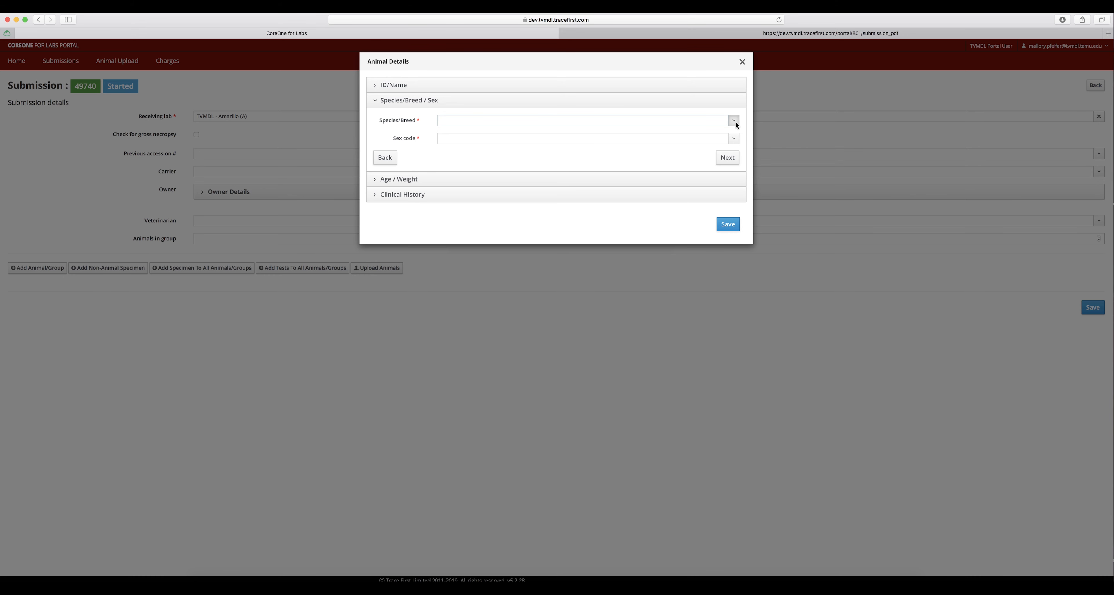
{"action": "left_click", "coordinate": [735, 124]}
{"action": "left_click", "coordinate": [734, 122]}
{"action": "left_click", "coordinate": [715, 119]}
{"action": "type", "text": "simbrah"}
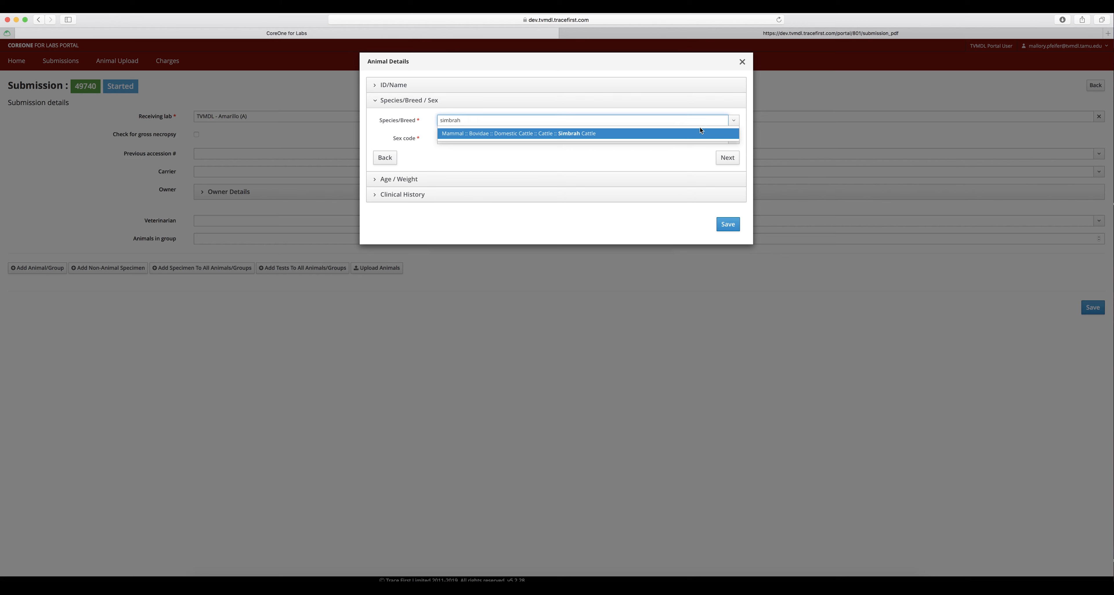
{"action": "left_click", "coordinate": [684, 134]}
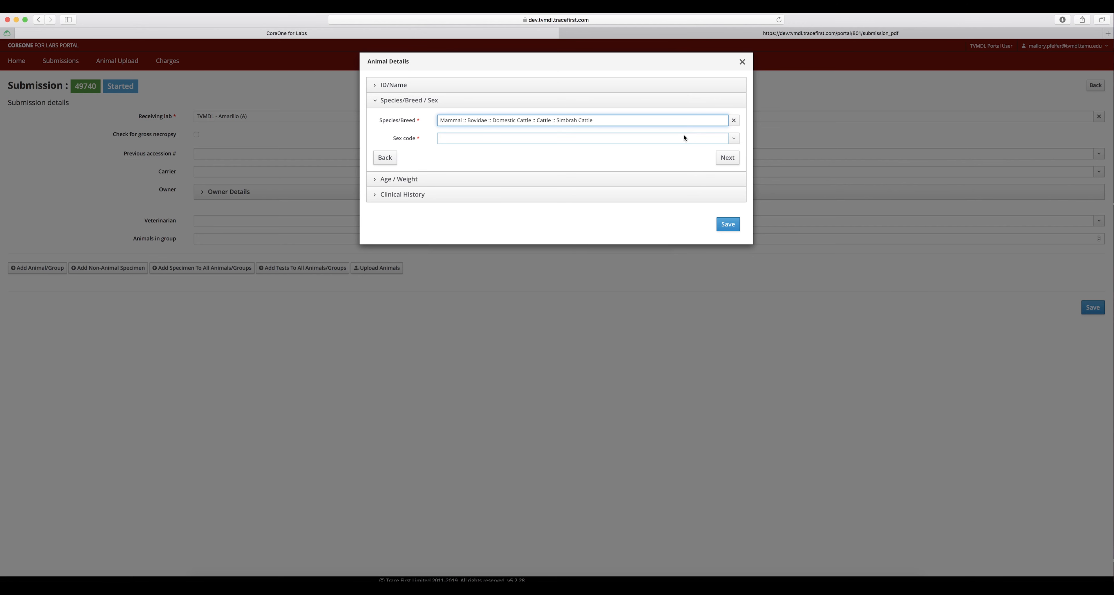
{"action": "left_click", "coordinate": [734, 140]}
{"action": "left_click", "coordinate": [710, 152]}
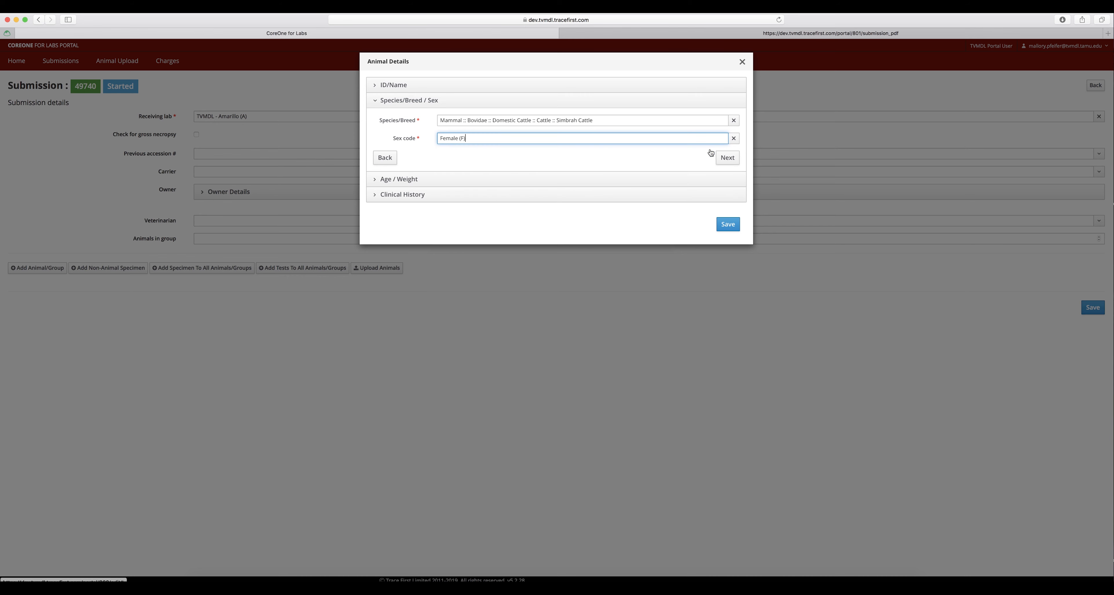
{"action": "left_click", "coordinate": [727, 161]}
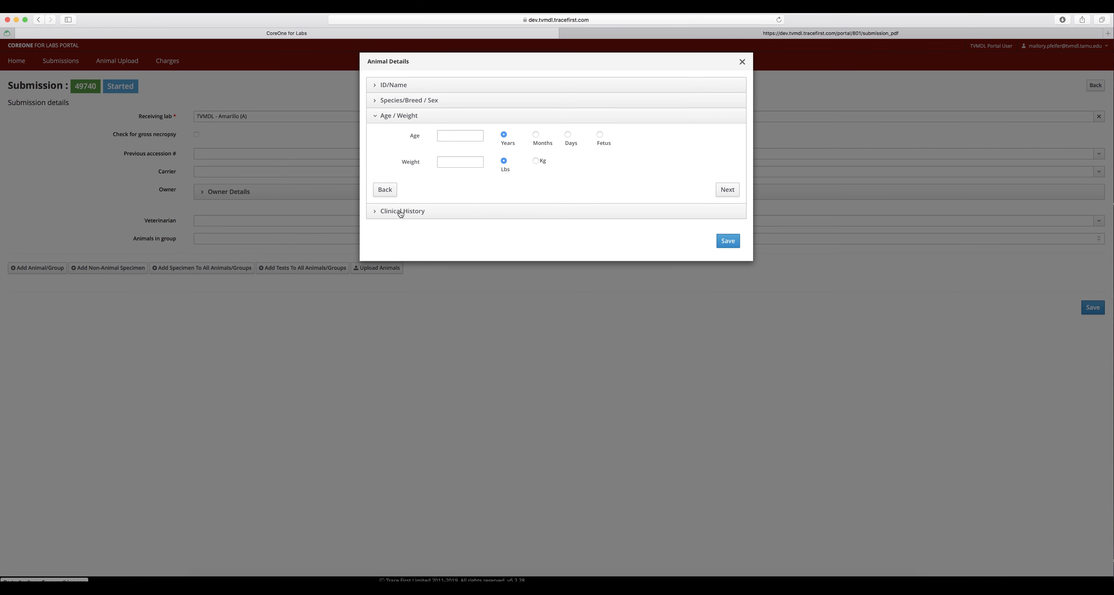
{"action": "left_click", "coordinate": [377, 213]}
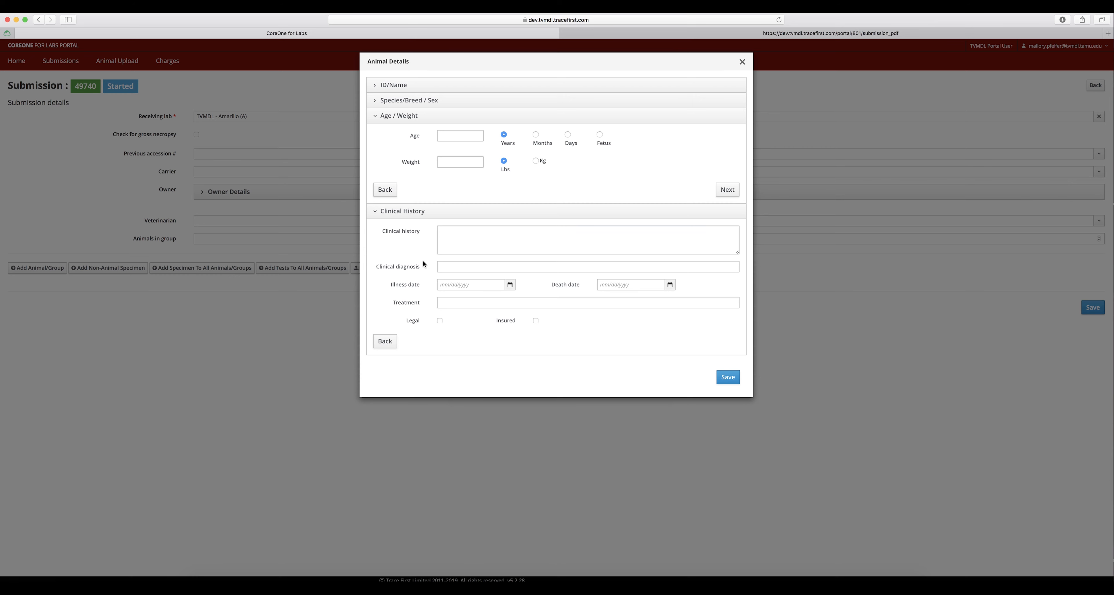
{"action": "left_click", "coordinate": [729, 377]}
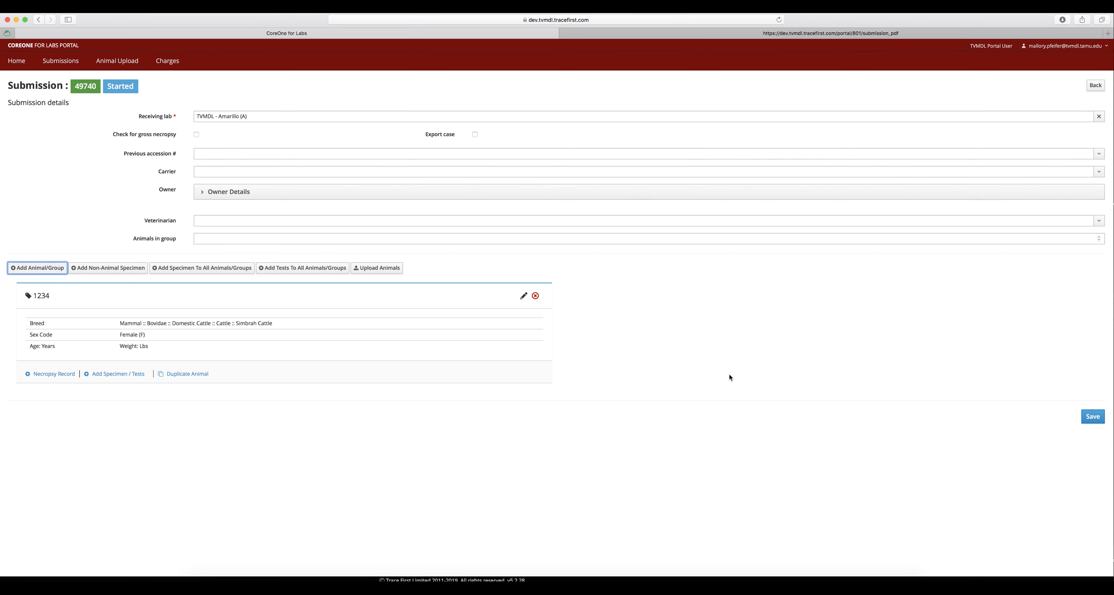
- Add a specimen to animal 1234 with specimen type Serum and transport medium Red Top Tube
{"action": "left_click", "coordinate": [111, 374]}
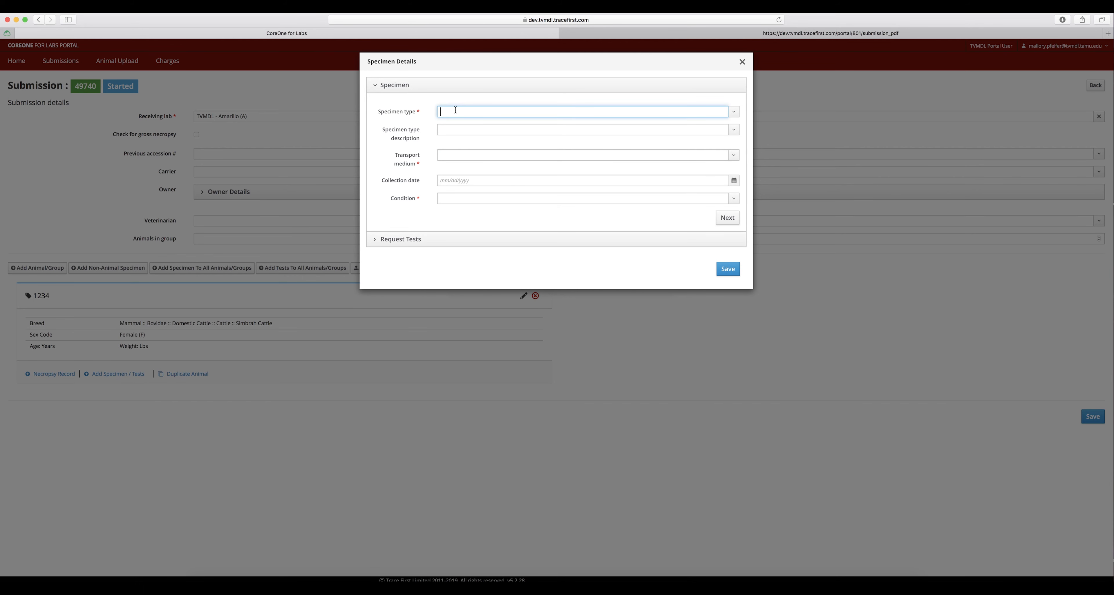
{"action": "type", "text": "serum"}
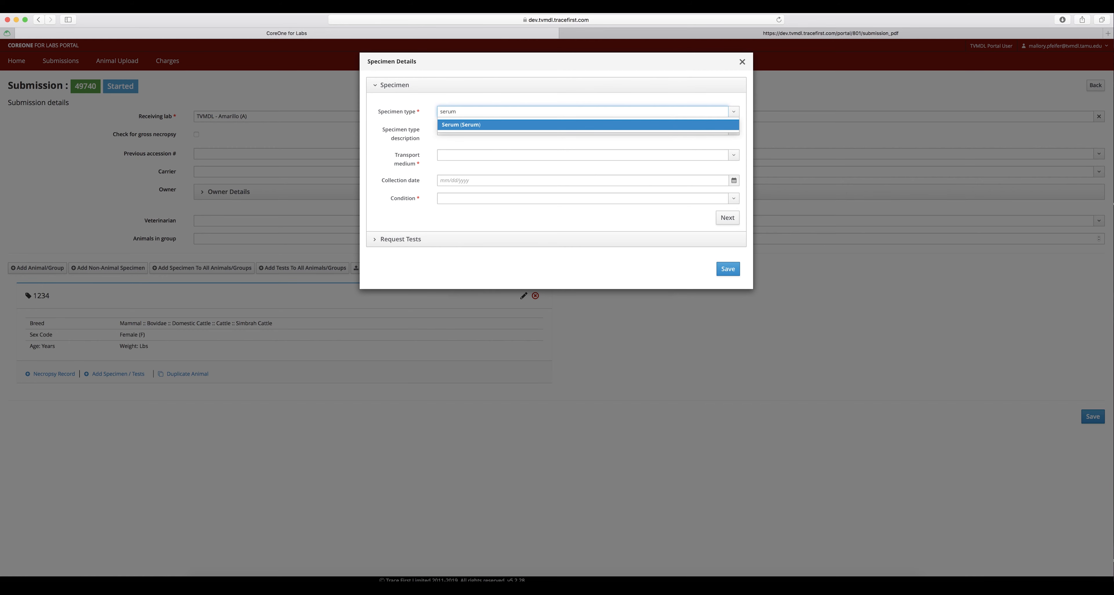
{"action": "left_click", "coordinate": [441, 123]}
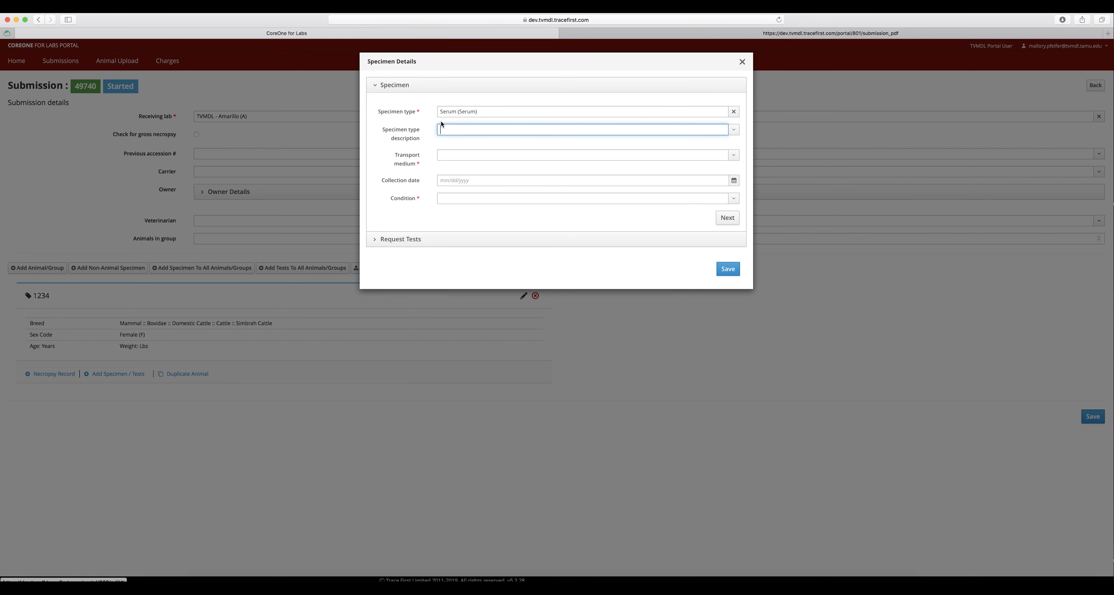
{"action": "left_click", "coordinate": [733, 130]}
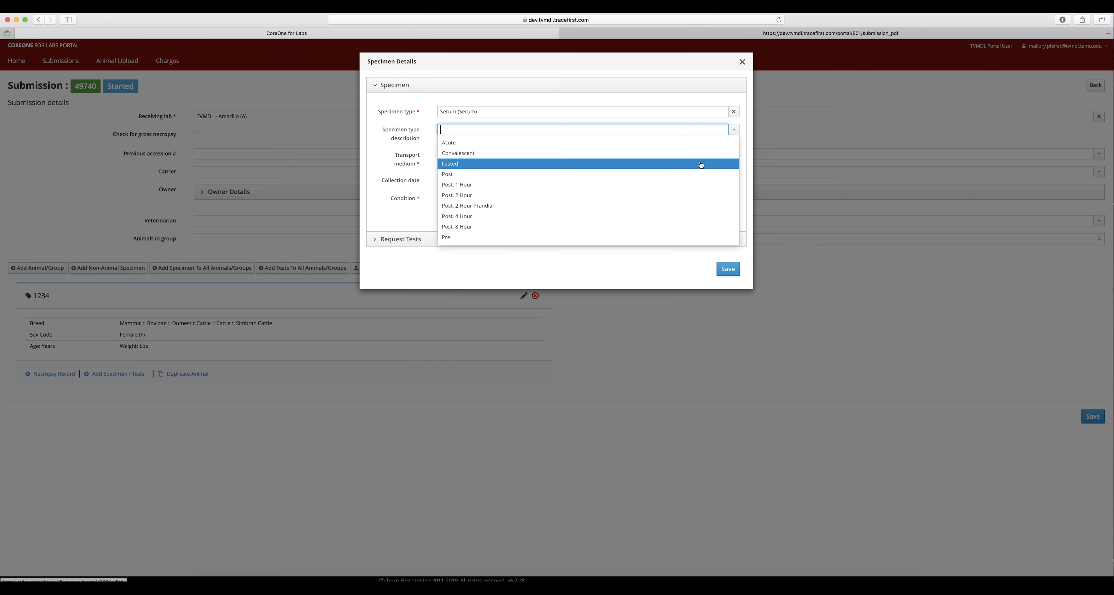
{"action": "left_click", "coordinate": [734, 132]}
{"action": "left_click", "coordinate": [698, 154]}
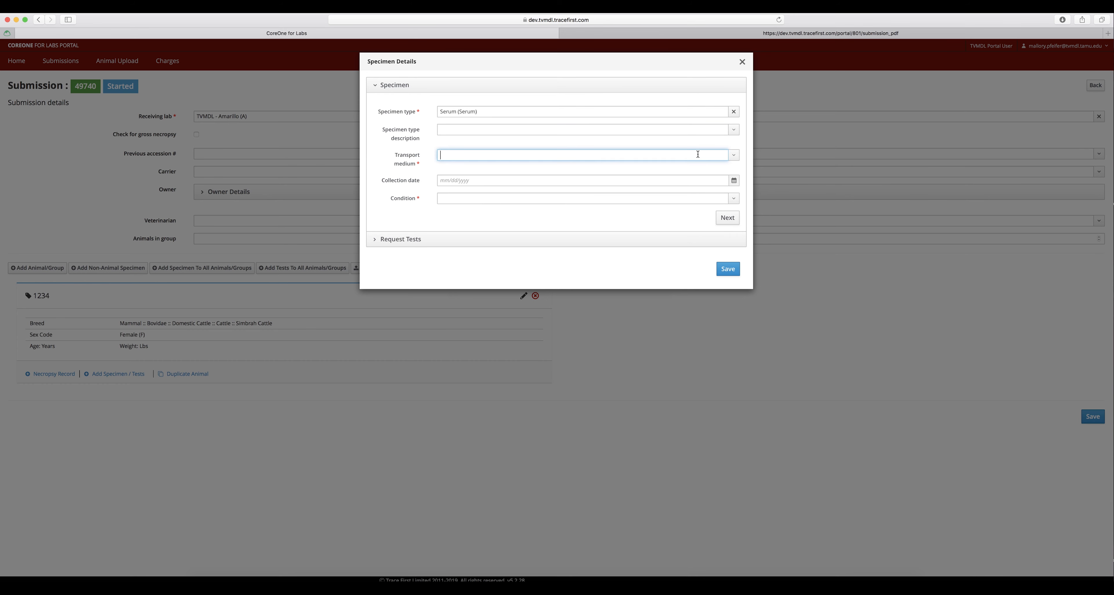
{"action": "type", "text": "red"}
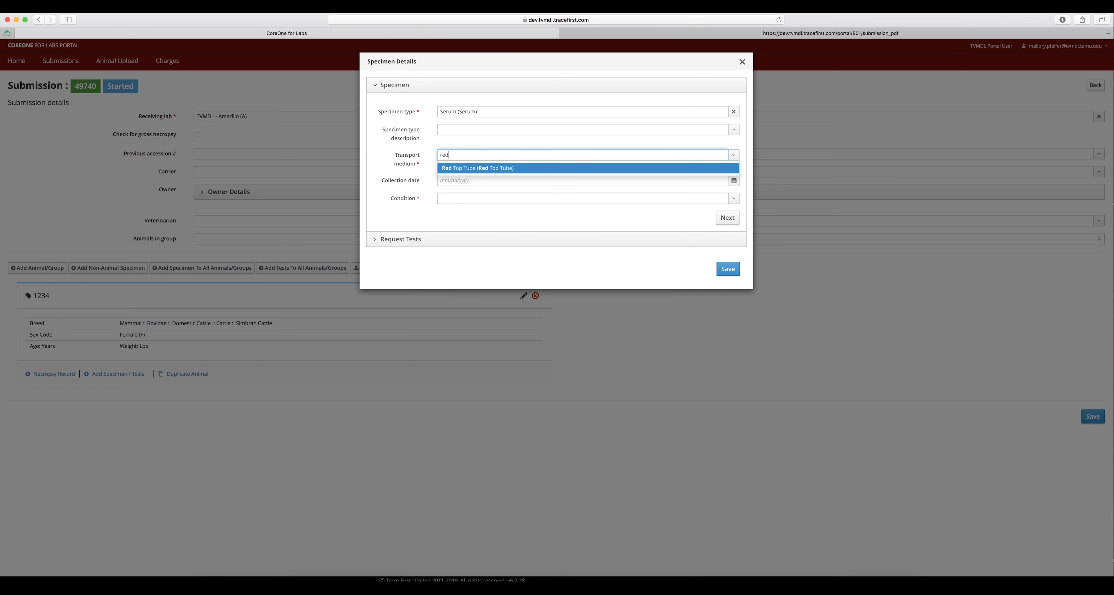
{"action": "left_click", "coordinate": [671, 169]}
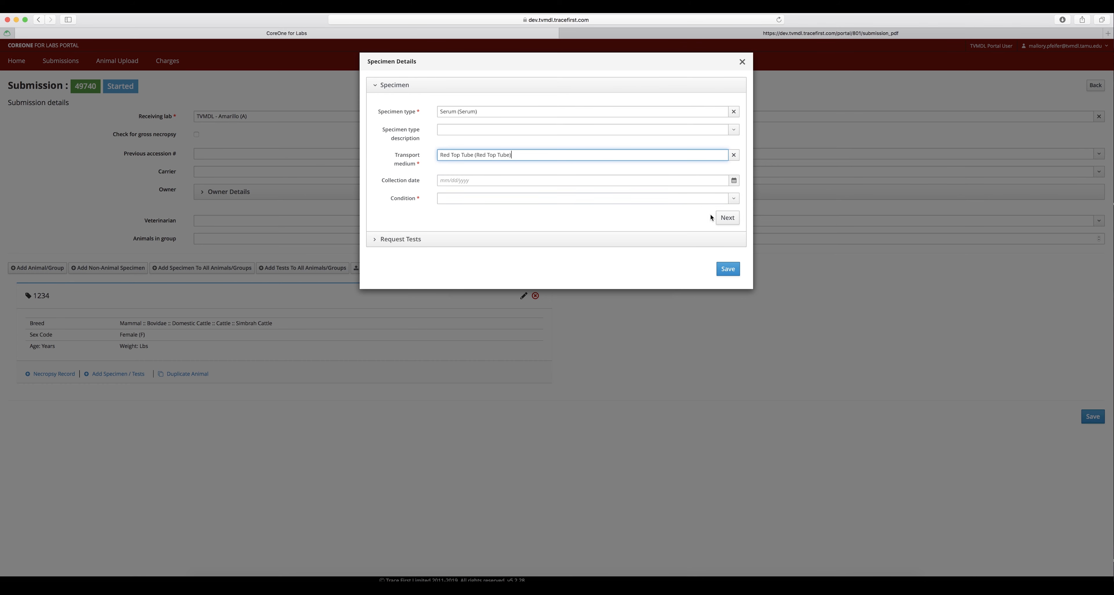
- Request the Energy Profile (1168) test for the serum specimen and save the specimen
{"action": "left_click", "coordinate": [724, 220]}
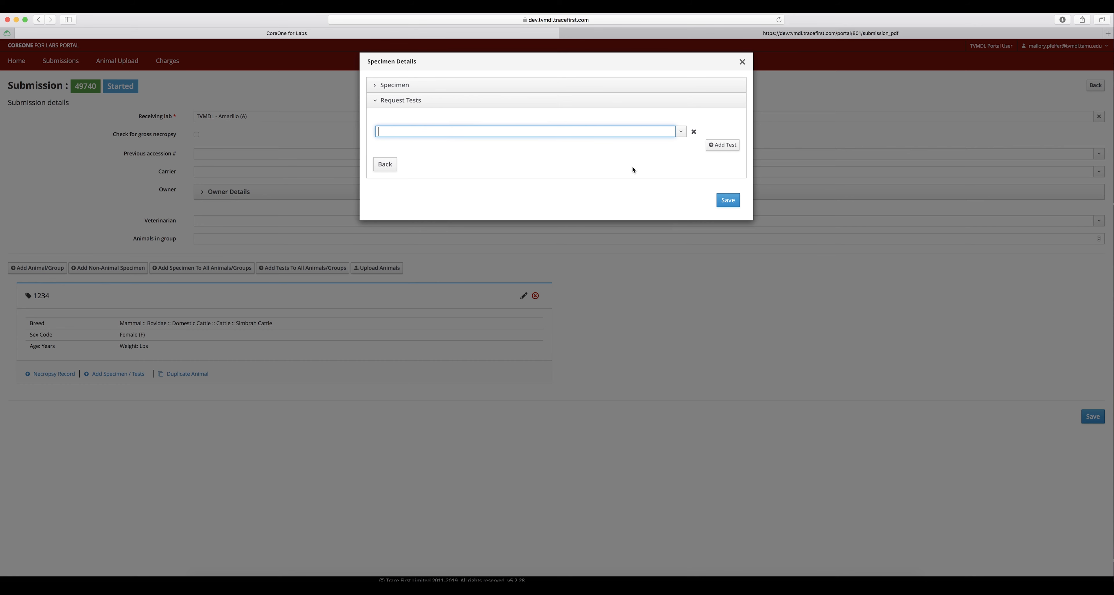
{"action": "left_click", "coordinate": [681, 131]}
{"action": "left_click", "coordinate": [636, 166]}
{"action": "left_click", "coordinate": [727, 201]}
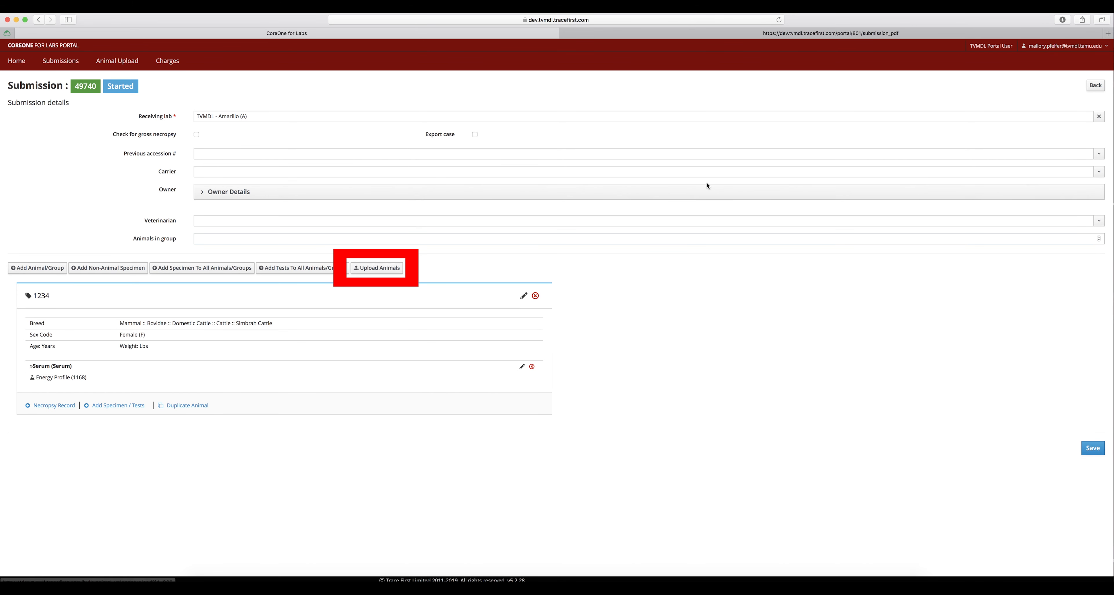
- Open the downloaded animal upload spreadsheet in Excel, examine its Animal Details, Lookups and Instructions sheets, and close it
{"action": "left_click", "coordinate": [1062, 20]}
{"action": "double_click", "coordinate": [1039, 60]}
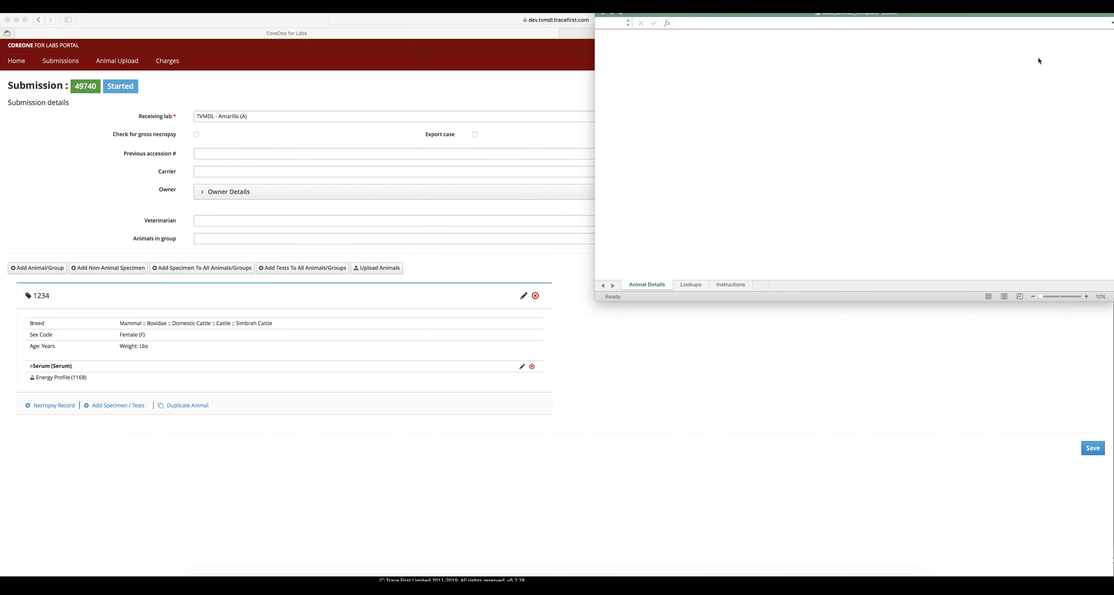
{"action": "left_click_drag", "start_coordinate": [598, 298], "coordinate": [325, 475]}
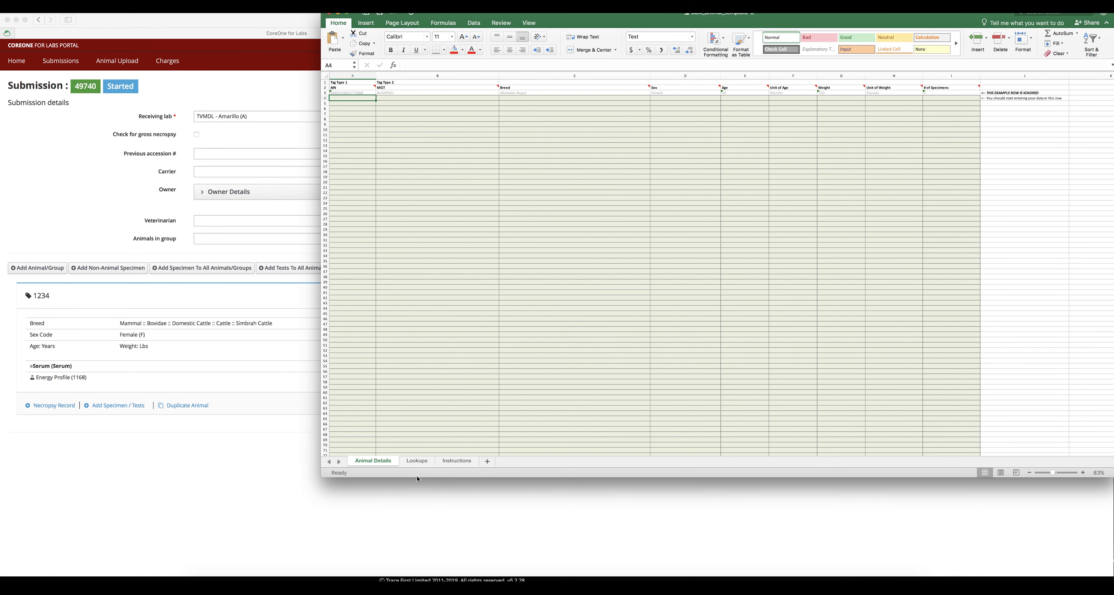
{"action": "left_click", "coordinate": [416, 461]}
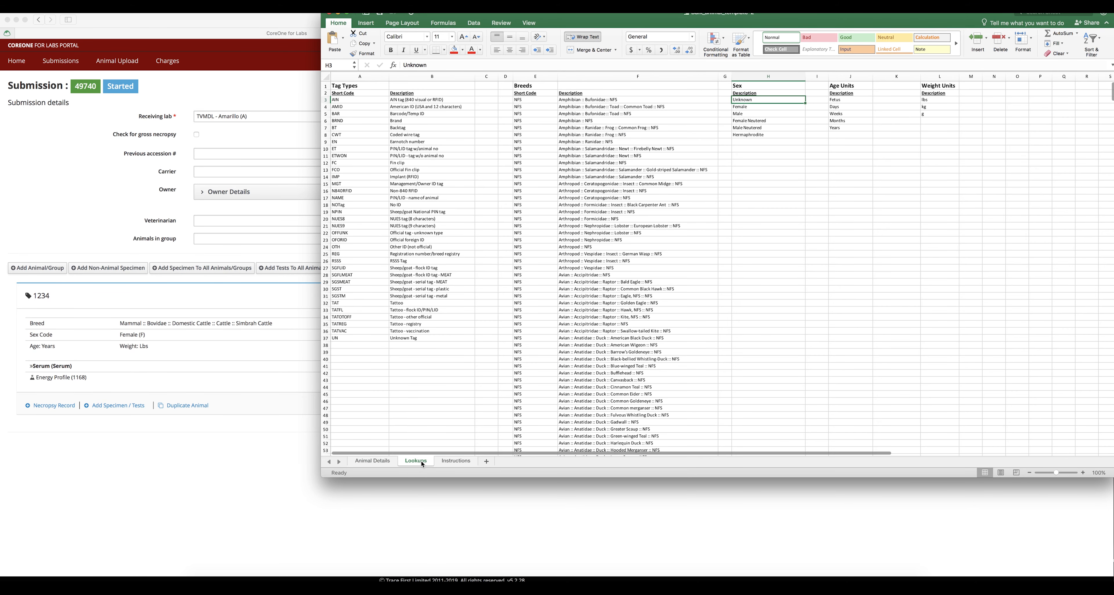
{"action": "left_click", "coordinate": [455, 462]}
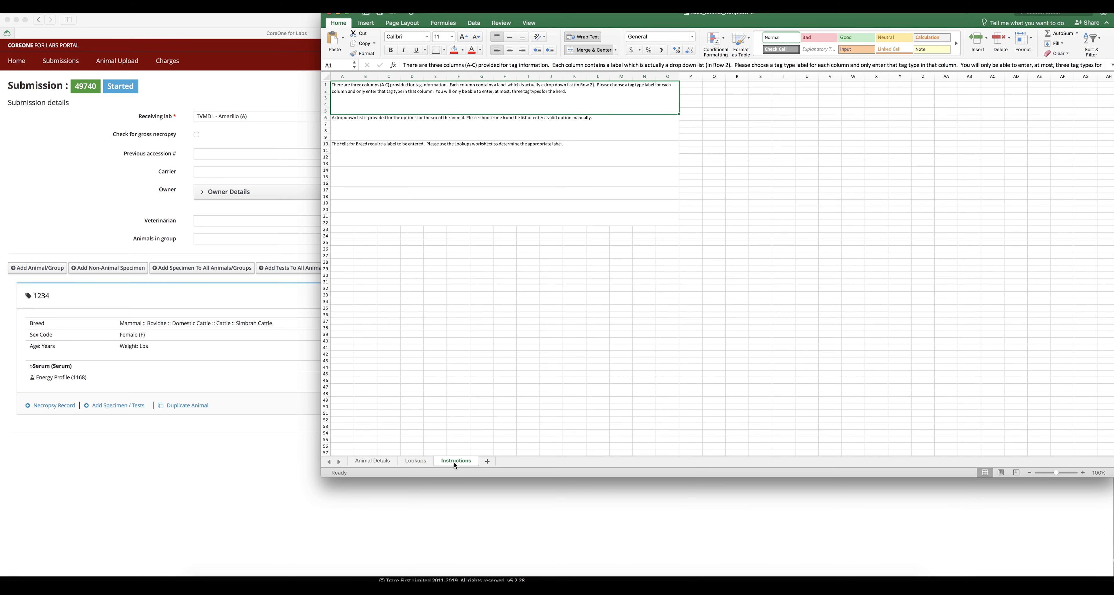
{"action": "left_click", "coordinate": [329, 15]}
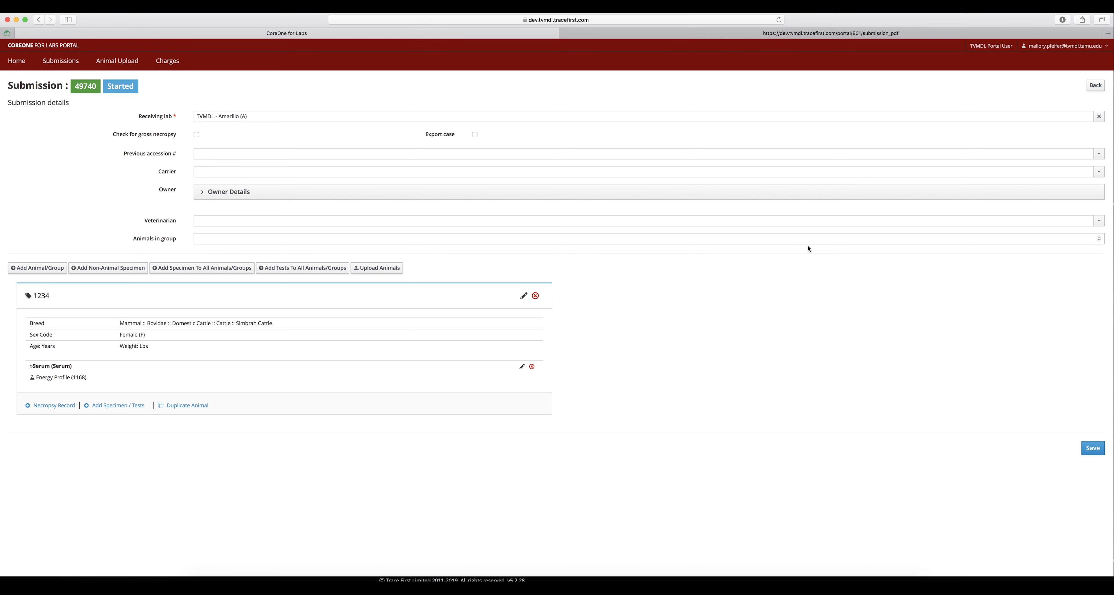
- Save the submission and look over the example TVMDL submission form PDF before returning to the submission review
{"action": "left_click", "coordinate": [1088, 449]}
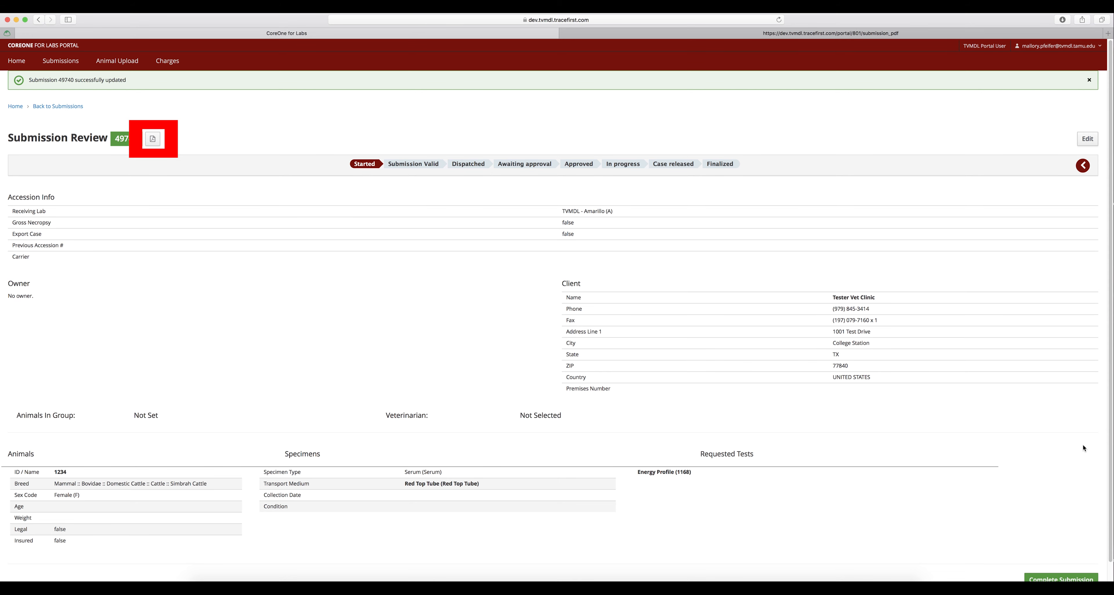
{"action": "left_click", "coordinate": [892, 35]}
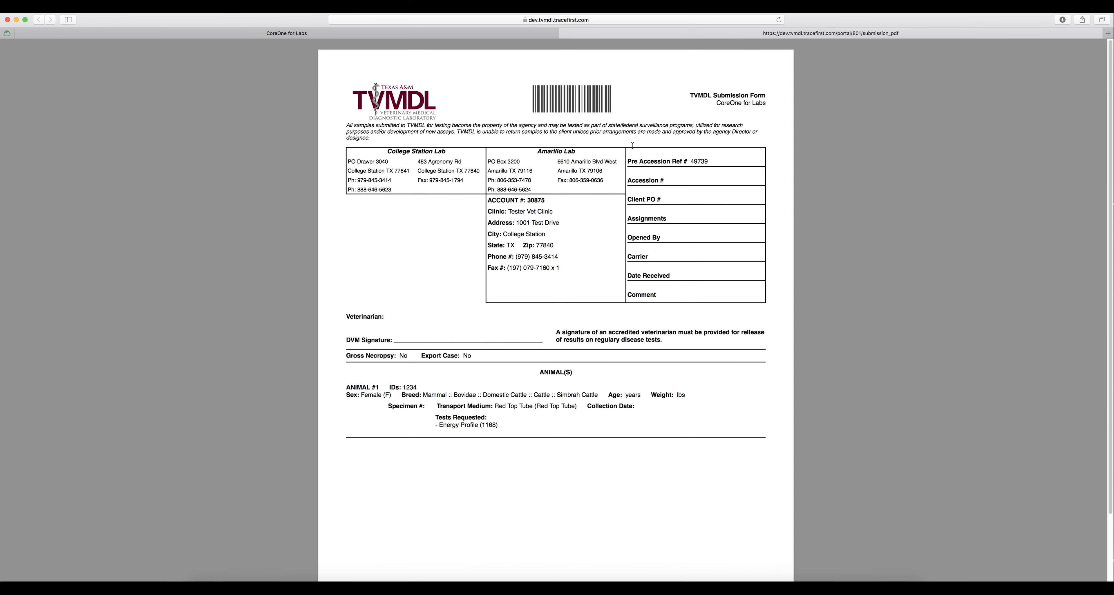
{"action": "left_click", "coordinate": [493, 38]}
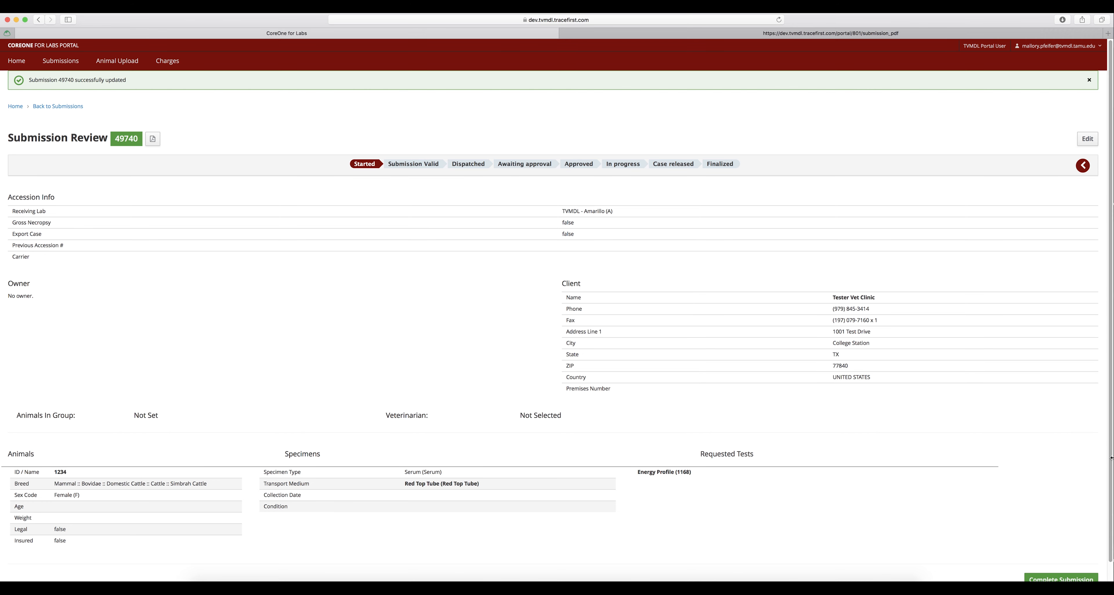
- Complete the reviewed submission so it is sent to the receiving lab
{"action": "scroll", "coordinate": [1107, 458], "scroll_direction": "down", "scroll_amount": 1}
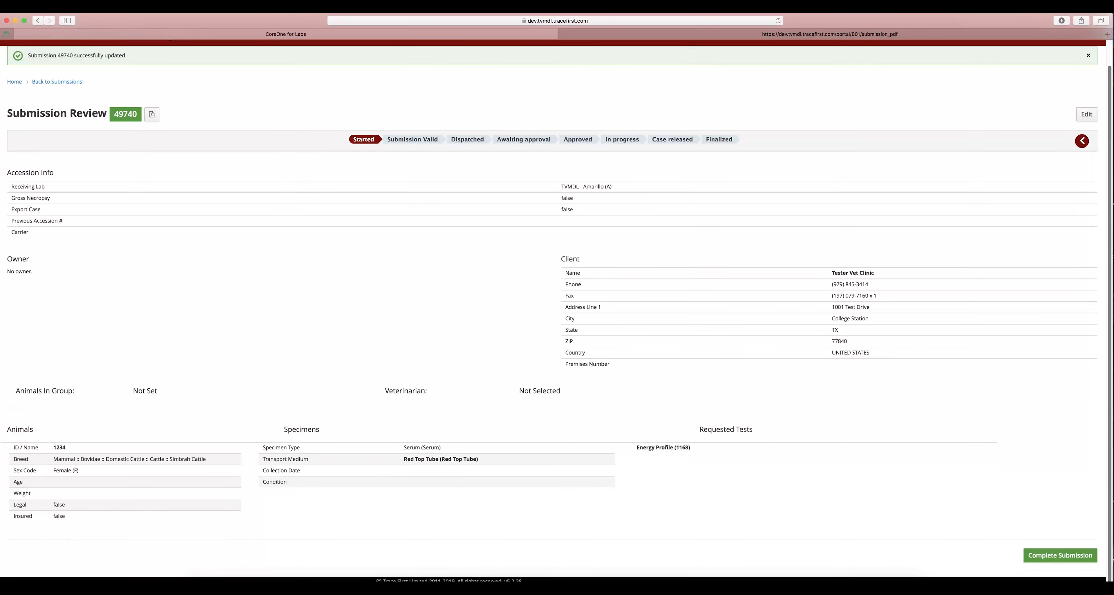
{"action": "left_click", "coordinate": [1069, 561]}
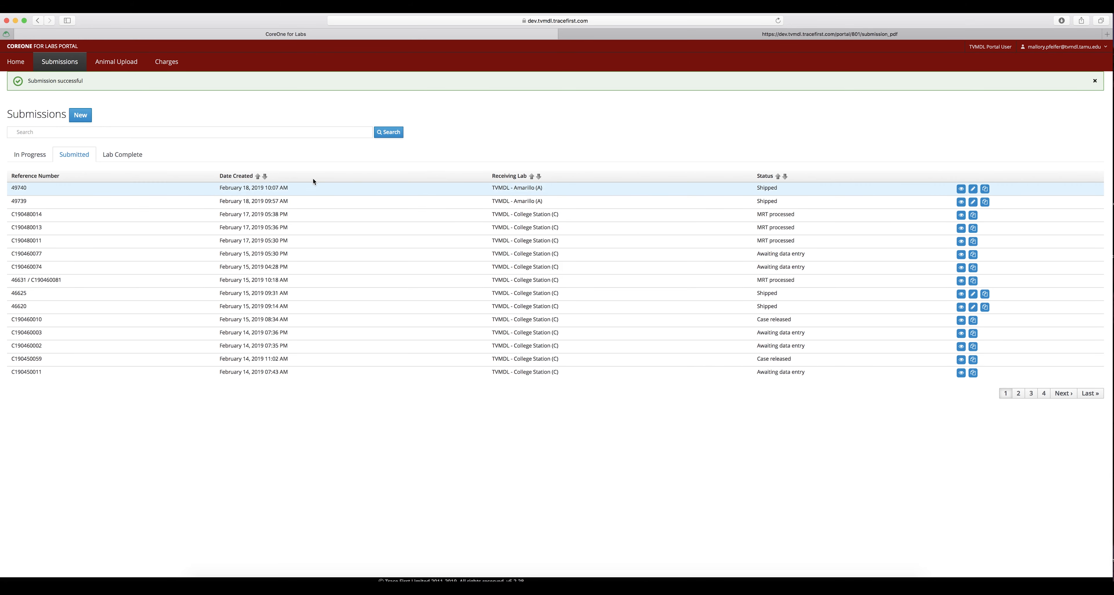
- Open the portal's charges page
{"action": "left_click", "coordinate": [169, 63]}
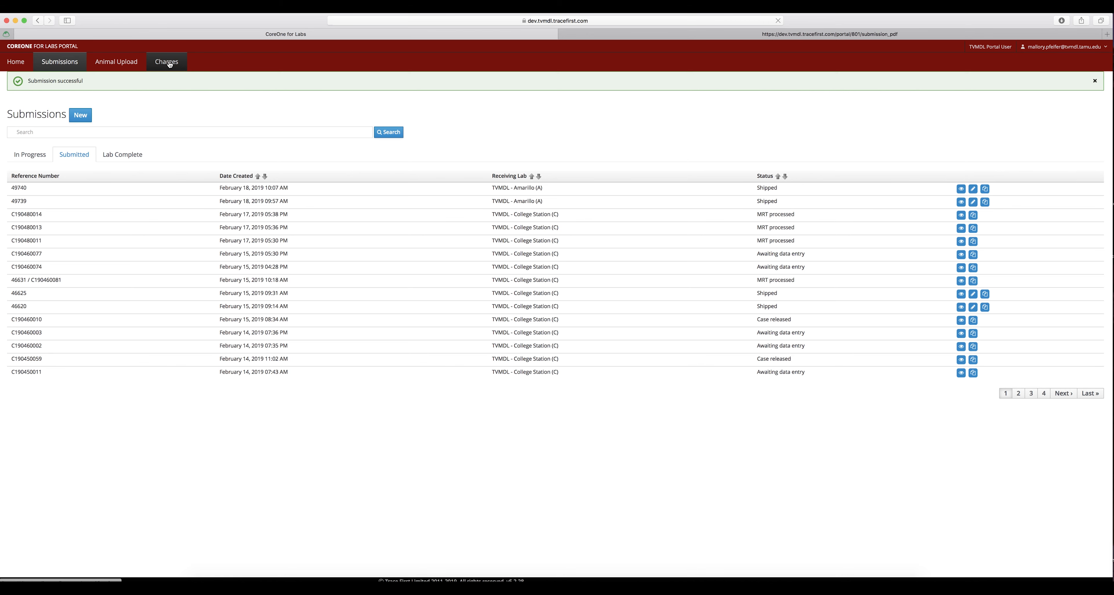